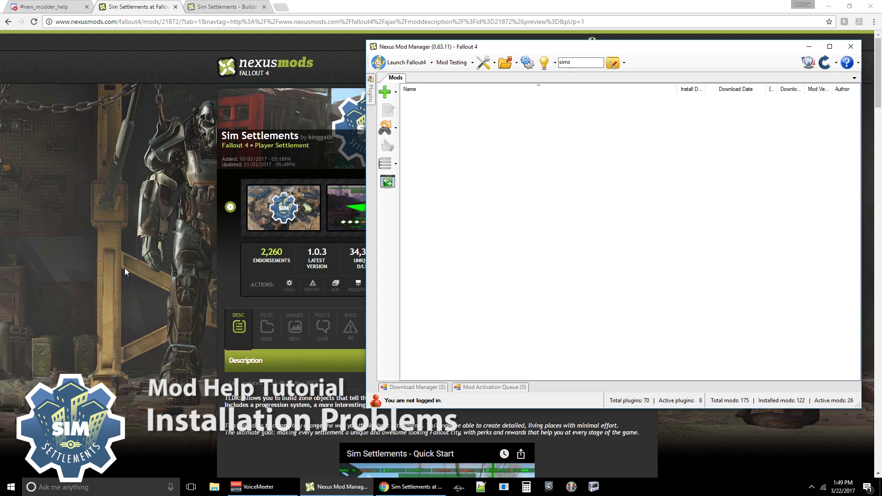
Bring the Sim Settlements mod page in Chrome to the front.
left_click(201, 277)
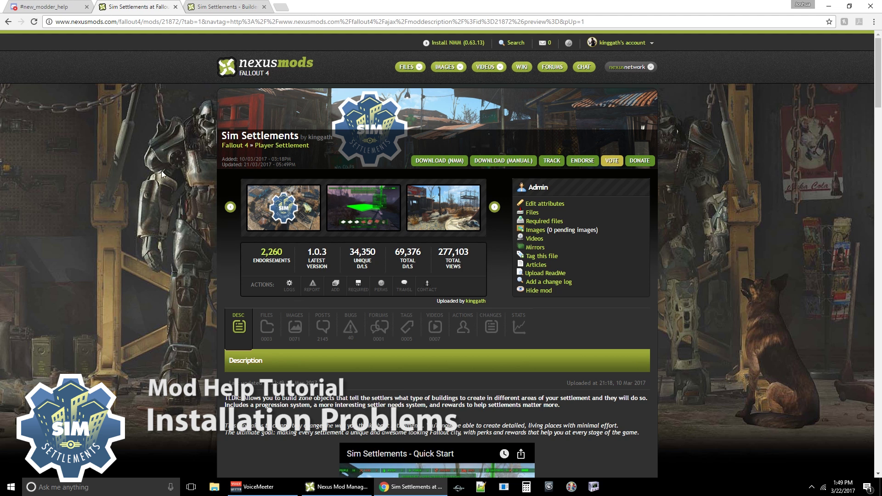
Start a manual download of the Sim Settlements main file from its Files list.
left_click(501, 160)
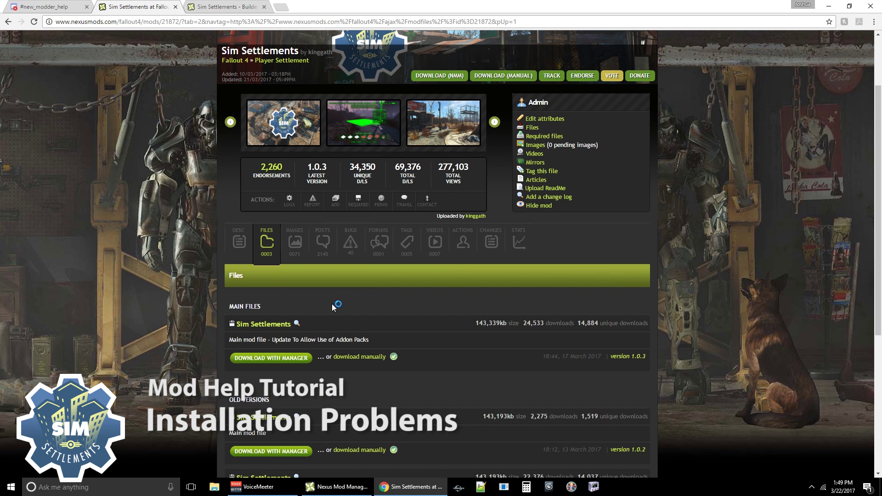
left_click(365, 357)
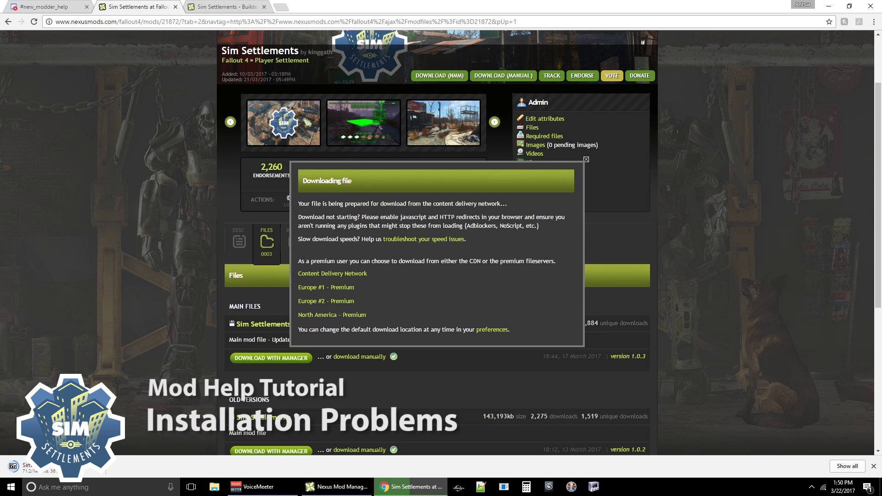
Browse from C: through Program Files (x86)\Steam\SteamApps\common into the Fallout 4 folder.
left_click(211, 489)
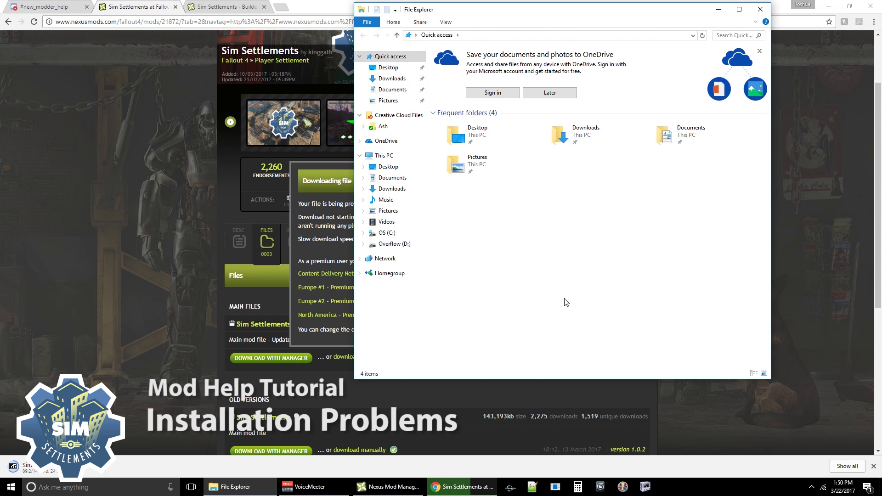
left_click(387, 233)
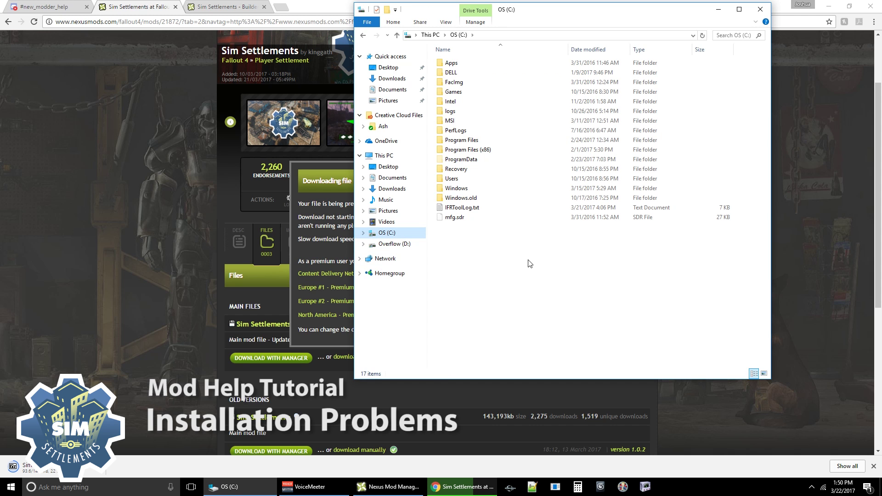
double_click(478, 150)
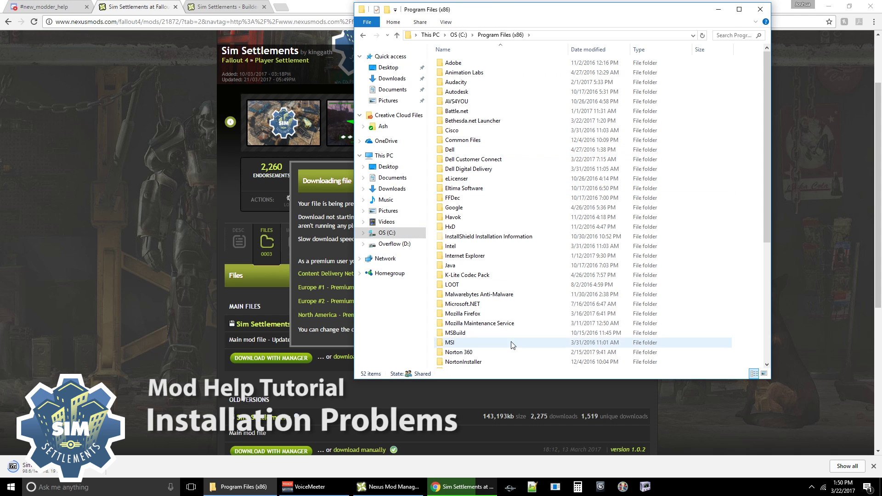
scroll(519, 335, "down", 6)
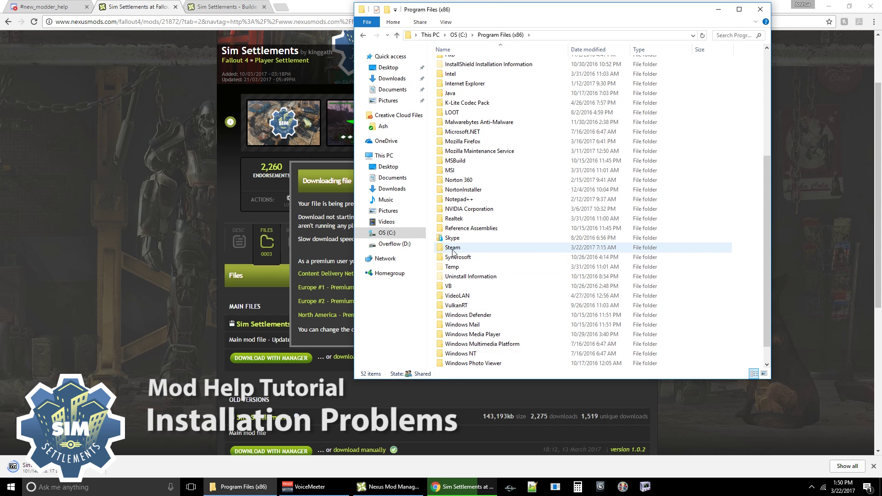
double_click(453, 248)
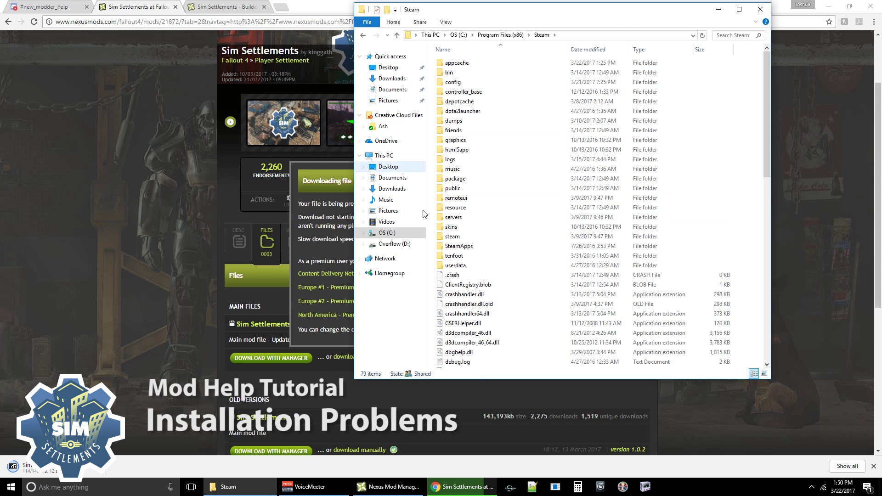
double_click(476, 248)
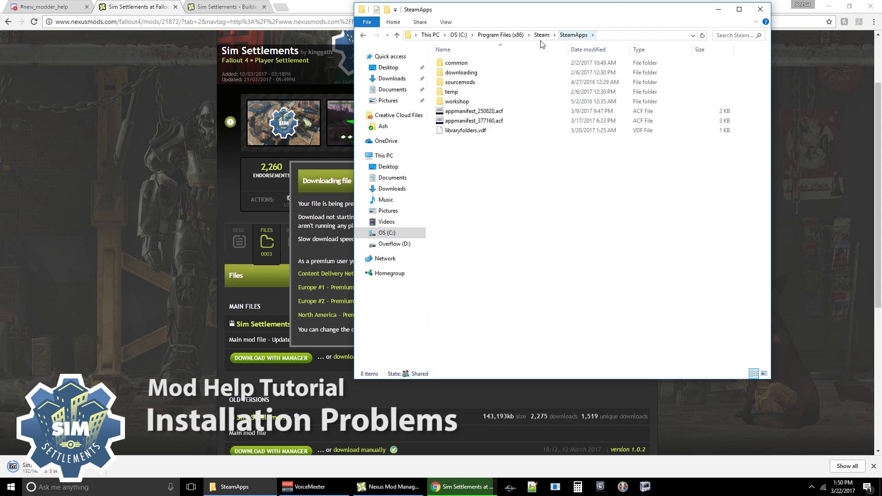
double_click(465, 65)
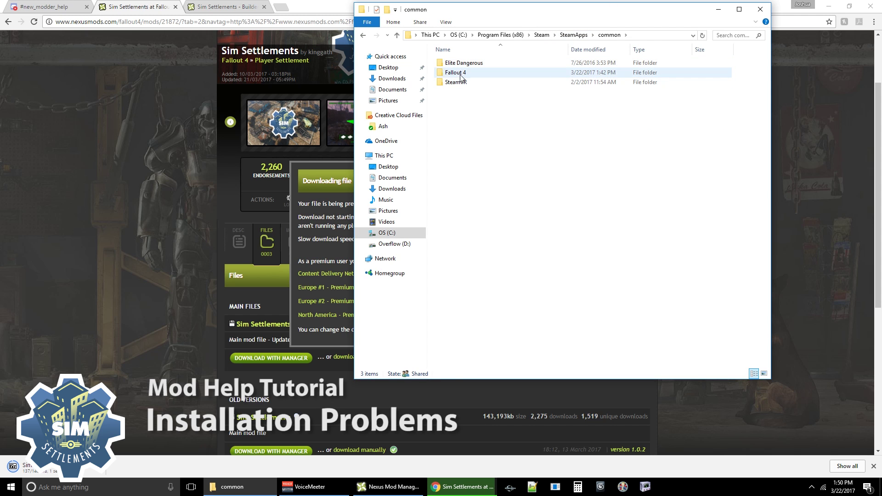
double_click(463, 73)
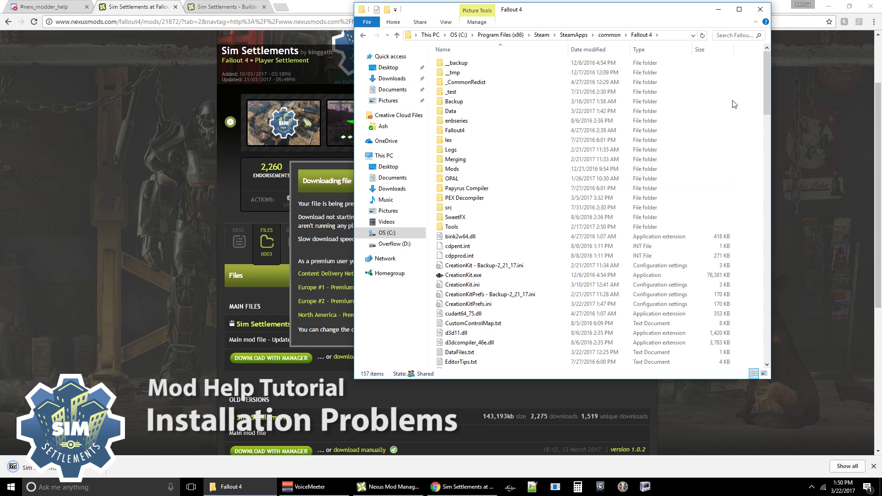
Open Fallout 4's Data folder and scroll to the existing SimSettlements .esm, .esp and .ba2 files.
left_click_drag(610, 11, 595, 58)
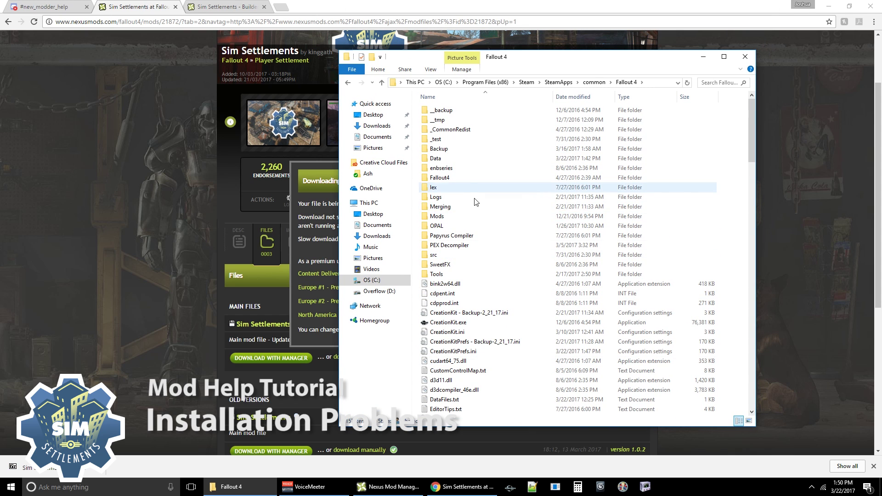
left_click(451, 162)
double_click(450, 162)
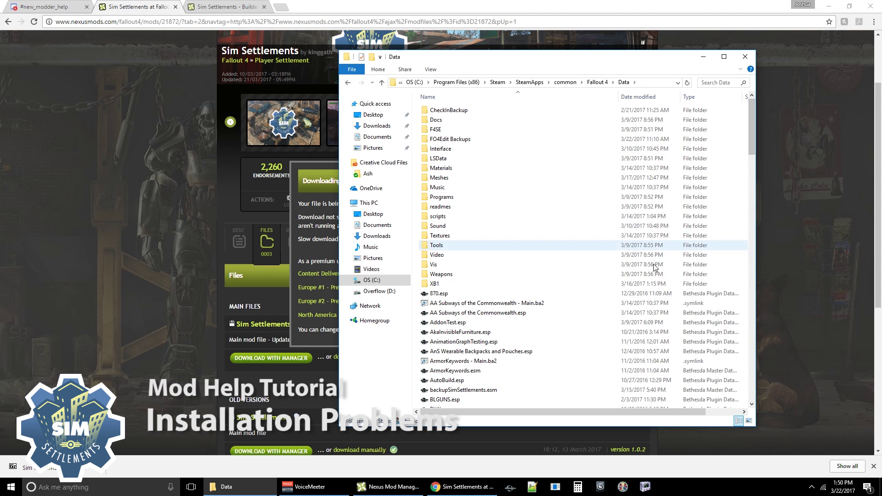
scroll(589, 271, "down", 8)
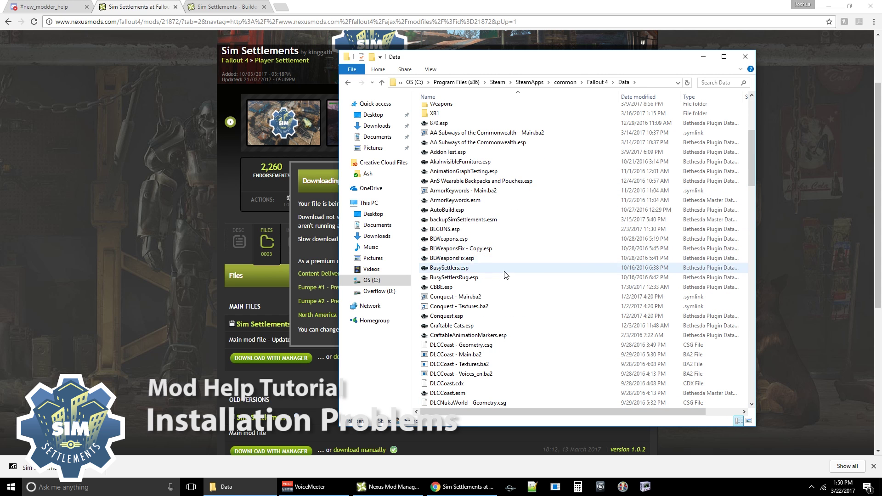
scroll(470, 284, "down", 3)
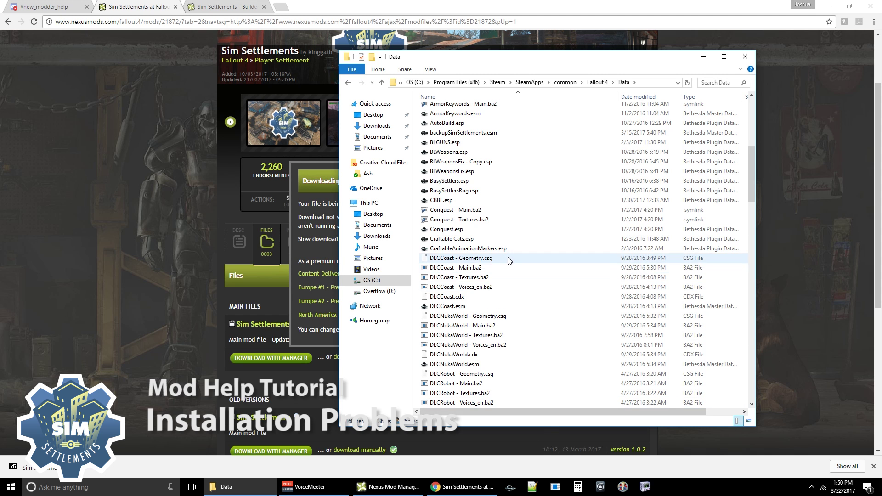
scroll(508, 325, "down", 5)
scroll(509, 325, "down", 10)
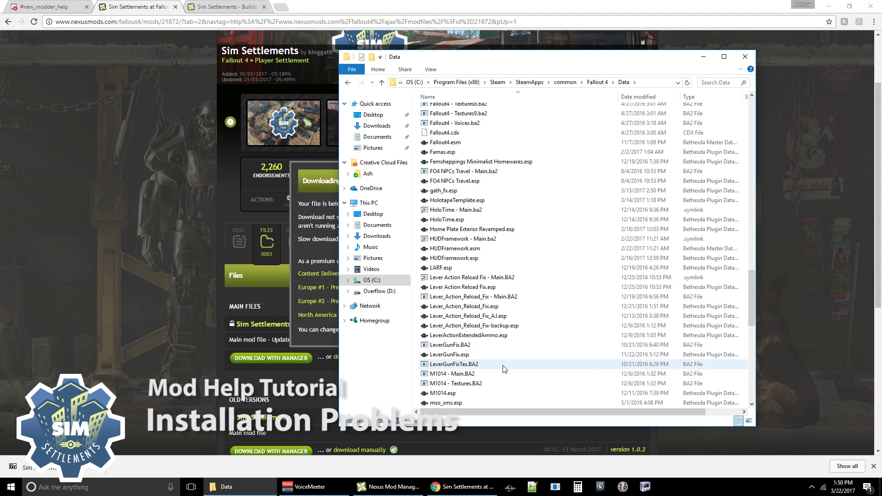
scroll(561, 363, "down", 11)
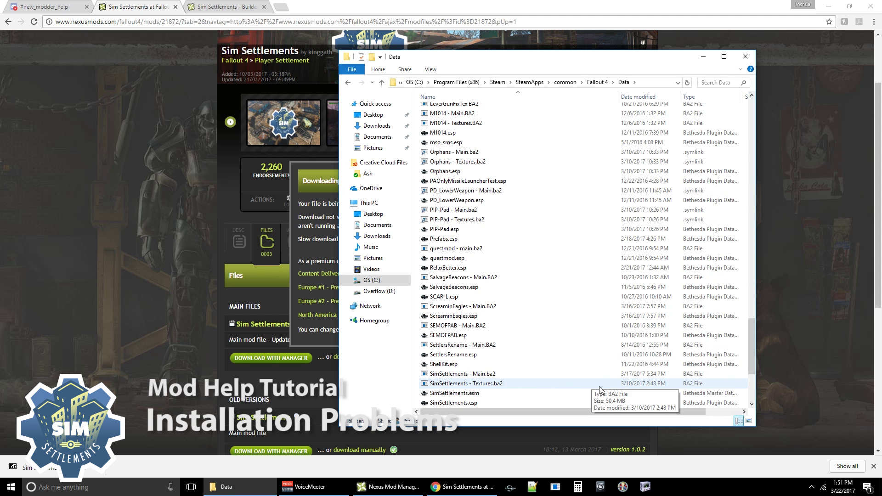
scroll(592, 395, "down", 2)
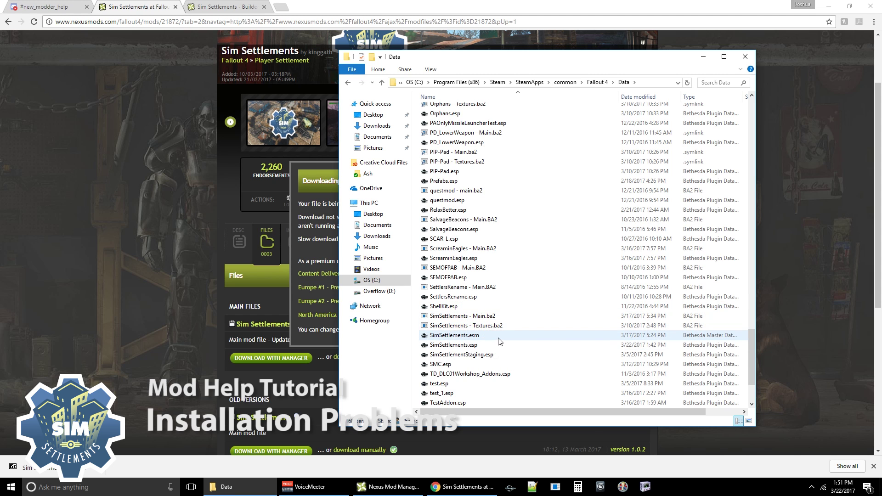
Show the downloaded Sim Settlements 7z in Downloads and open 7-Zip's extraction settings.
left_click(98, 469)
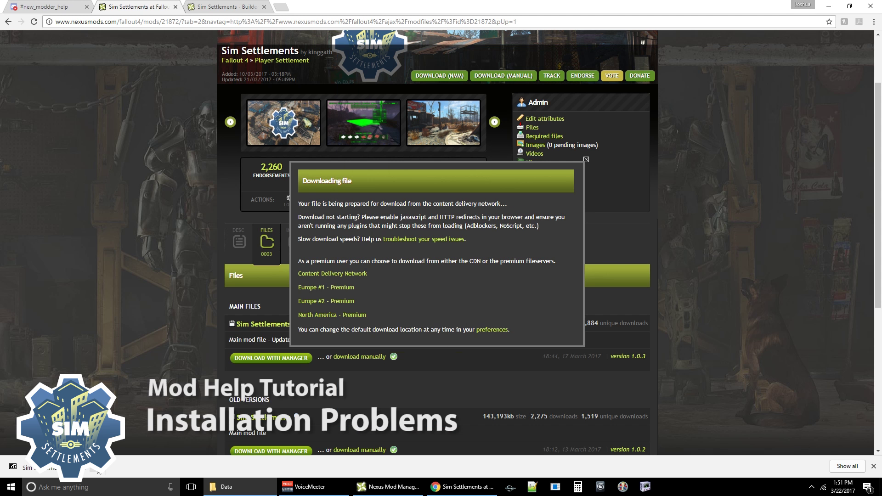
left_click(138, 436)
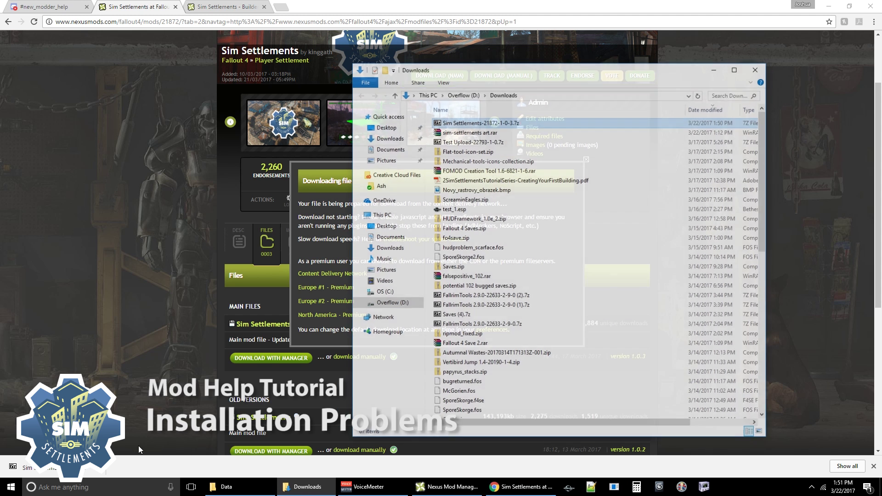
right_click(457, 125)
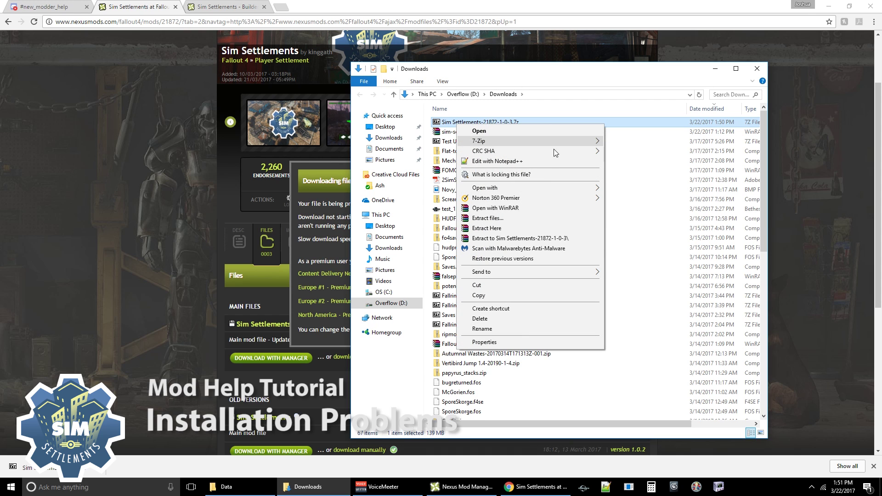
mouse_move(525, 142)
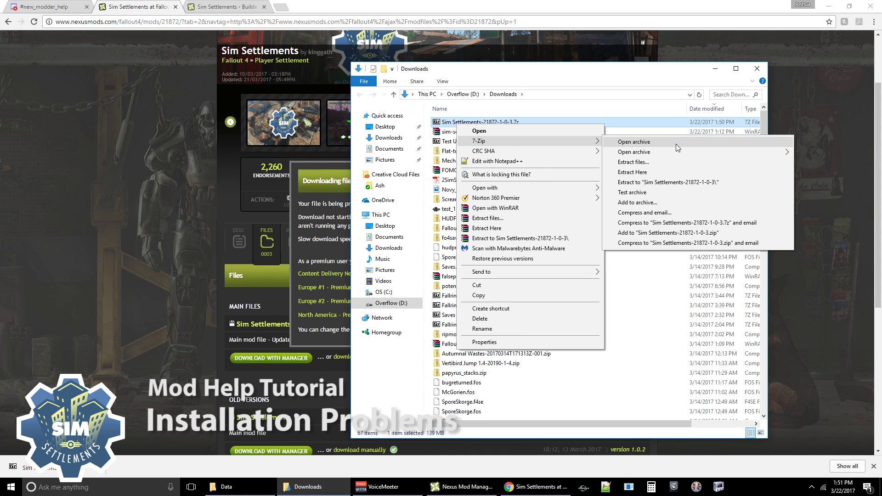
left_click(644, 166)
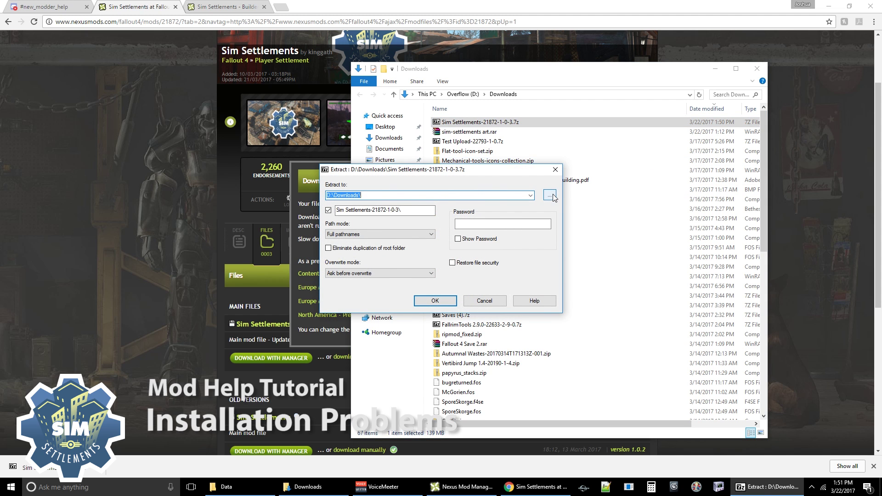
Try choosing another extraction destination, then cancel the 7-Zip extraction dialog.
left_click(549, 195)
scroll(380, 303, "down", 2)
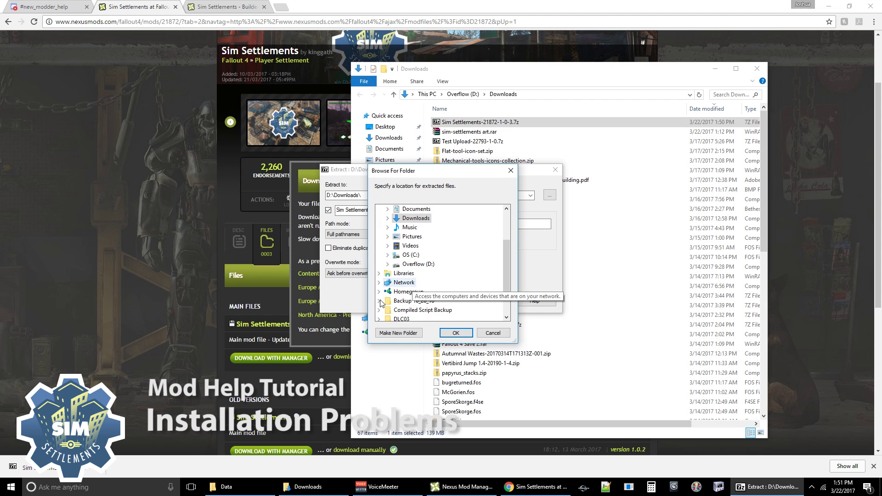
left_click(492, 333)
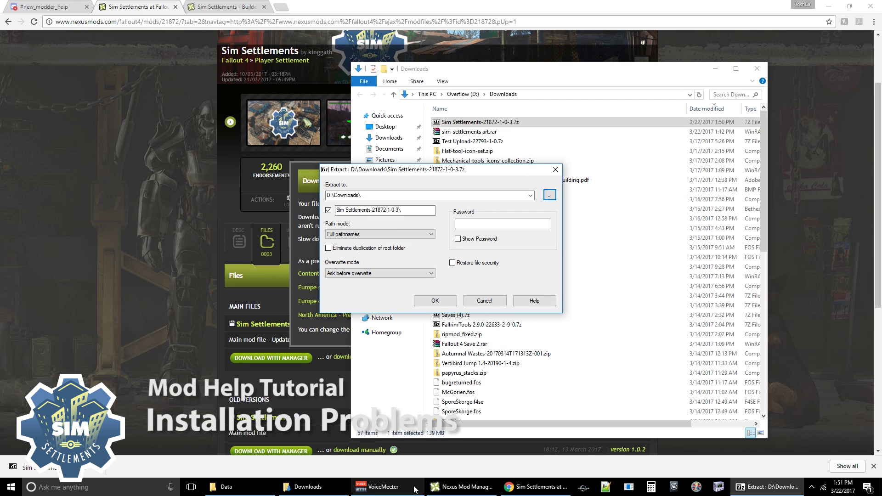
left_click(270, 488)
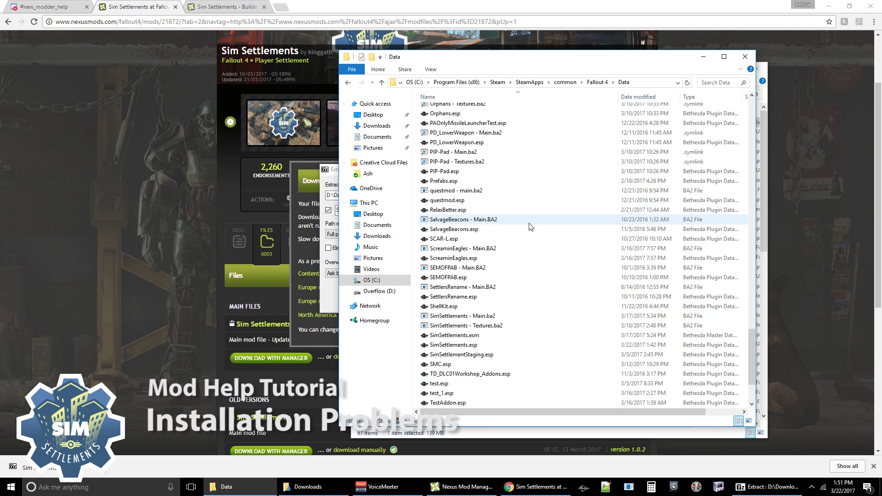
left_click(240, 487)
left_click(483, 300)
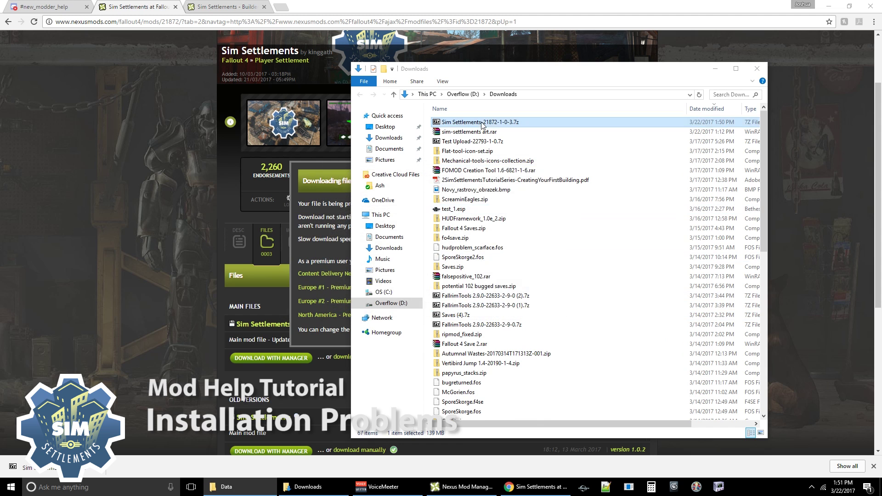
Extract the archive into a new Sim Settlements-21872-1-0-3 folder in Downloads.
right_click(483, 123)
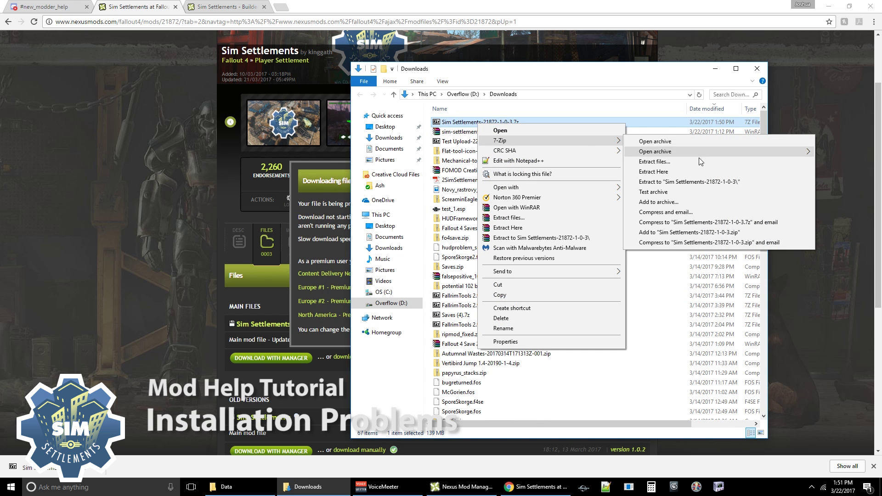
left_click(684, 182)
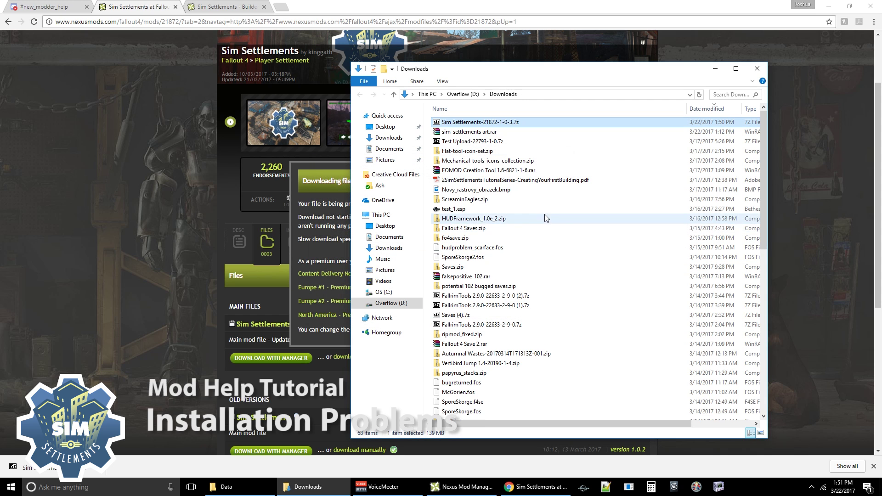
scroll(551, 234, "down", 6)
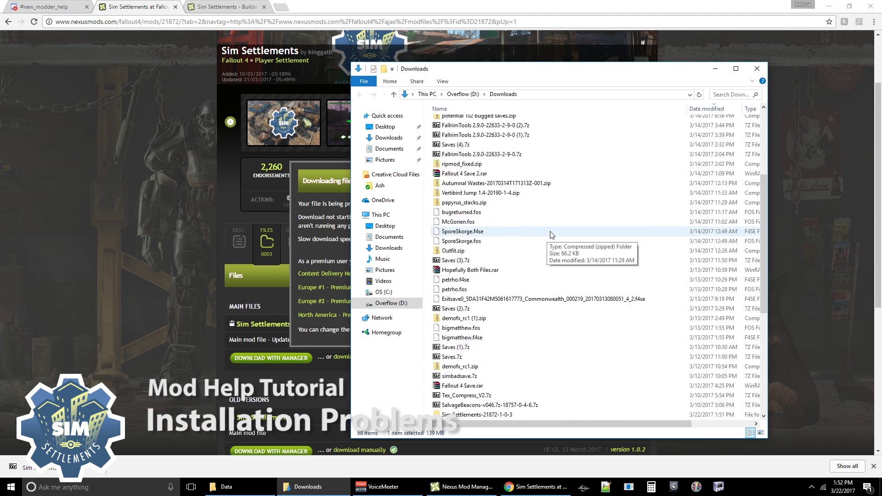
scroll(551, 234, "down", 6)
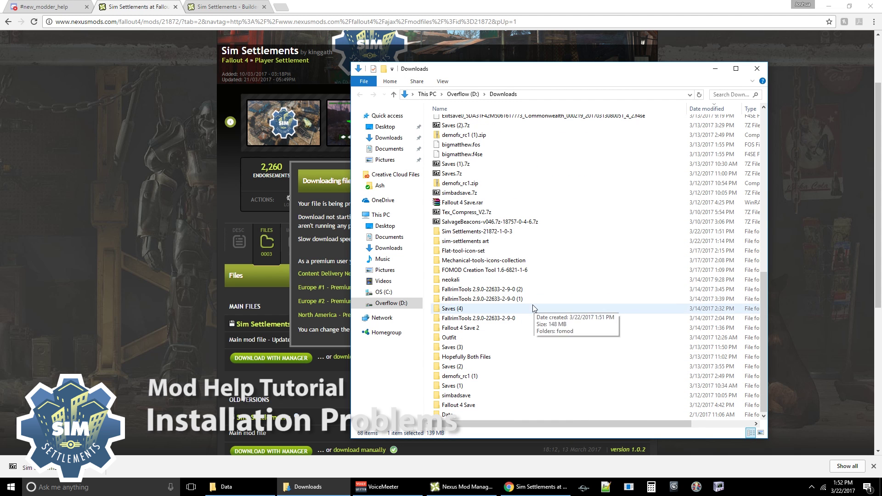
Copy the two .ba2 archives and the .esm into Fallout 4\Data, dismissing the replace prompt.
double_click(492, 231)
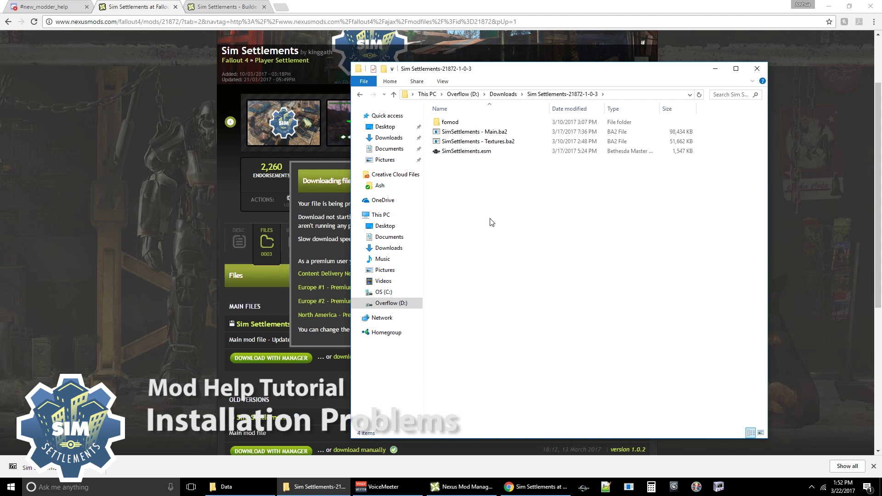
left_click_drag(492, 222, 448, 133)
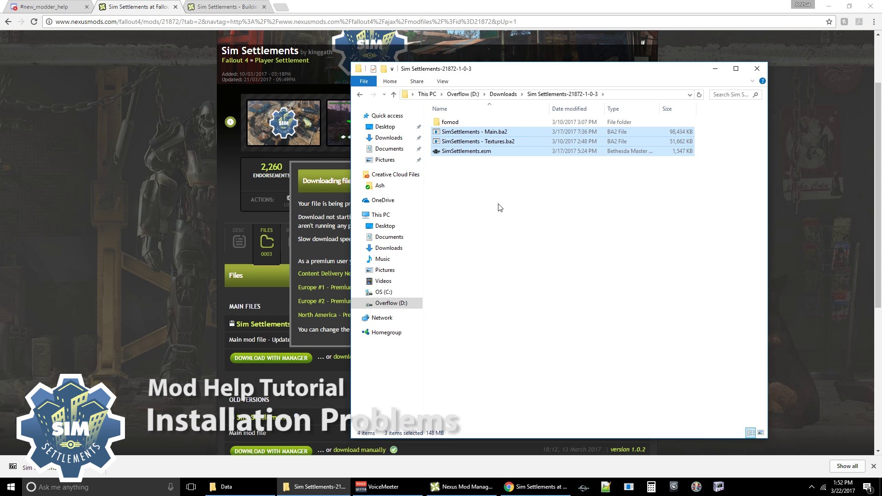
key("alt+Tab")
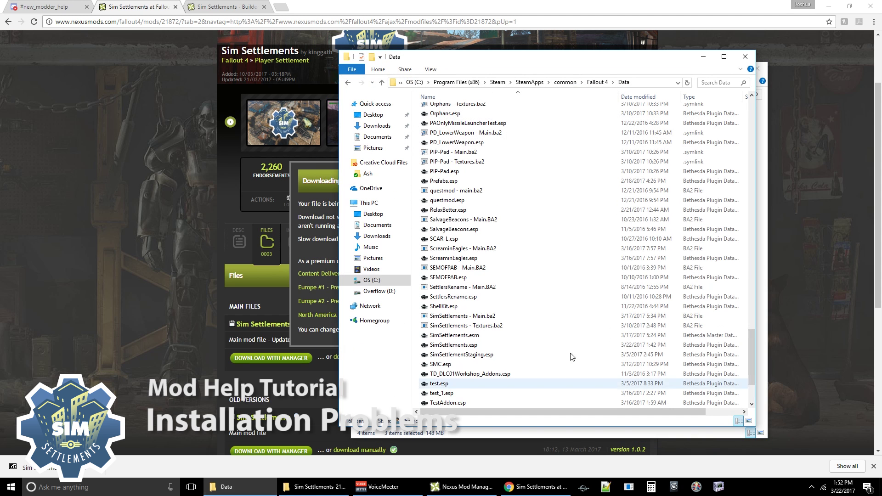
key("ctrl+v")
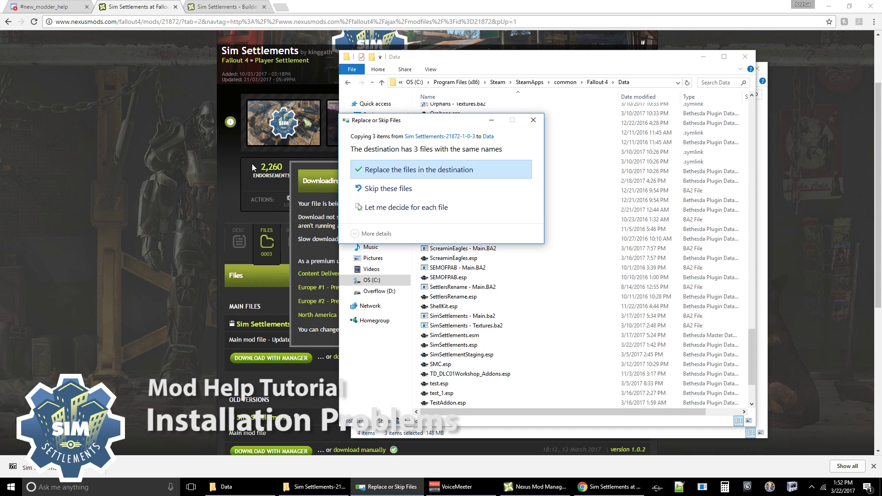
left_click(533, 123)
left_click(533, 121)
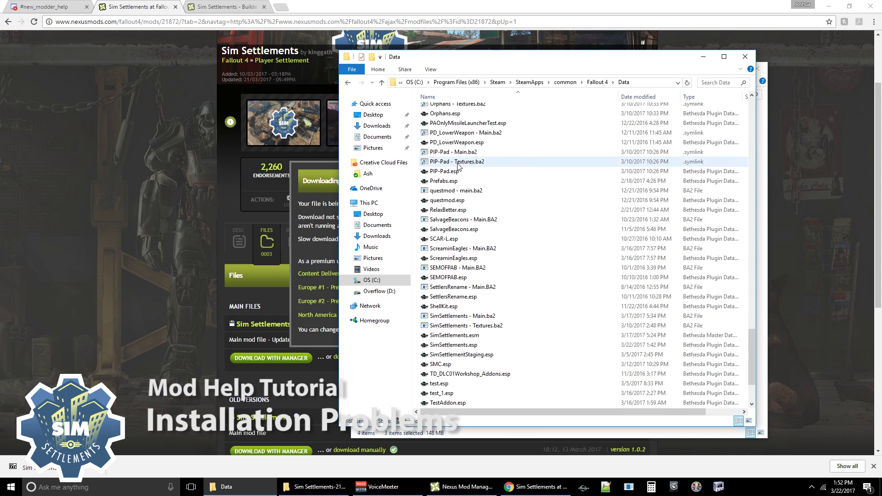
left_click(457, 488)
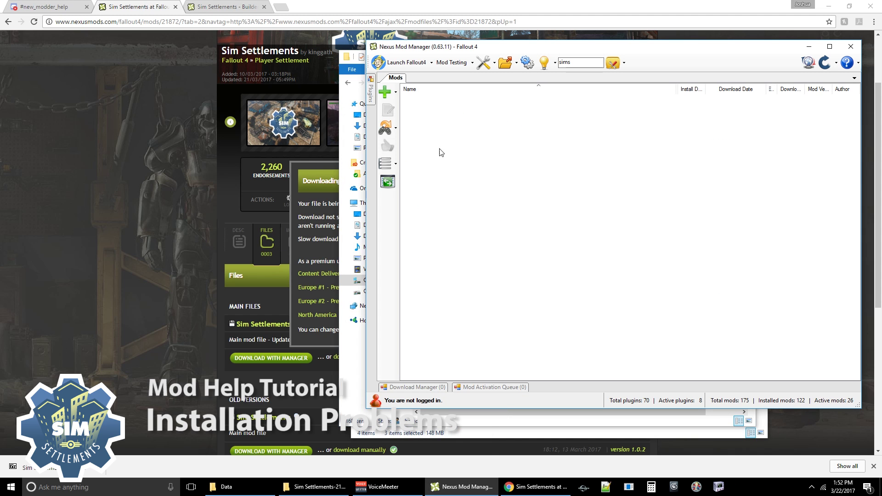
Enable SimSettlements.esm in the Plugins list at load order 08, making 9 active plugins.
left_click(372, 93)
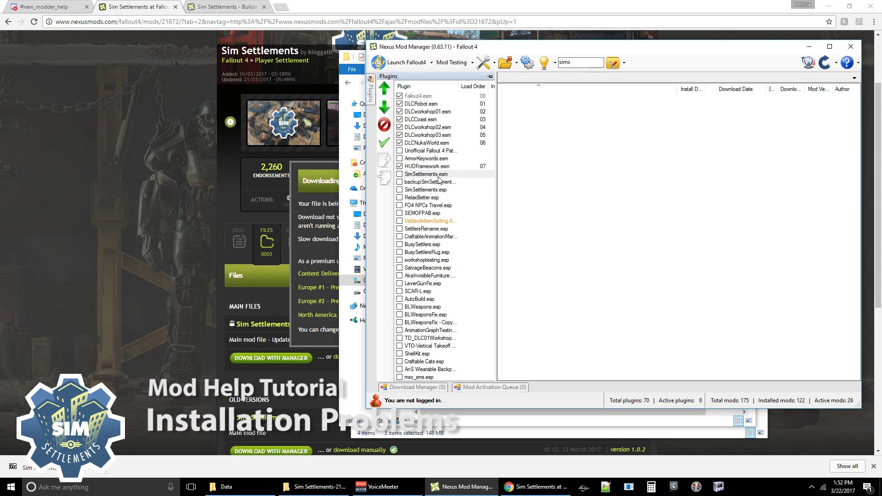
left_click(399, 174)
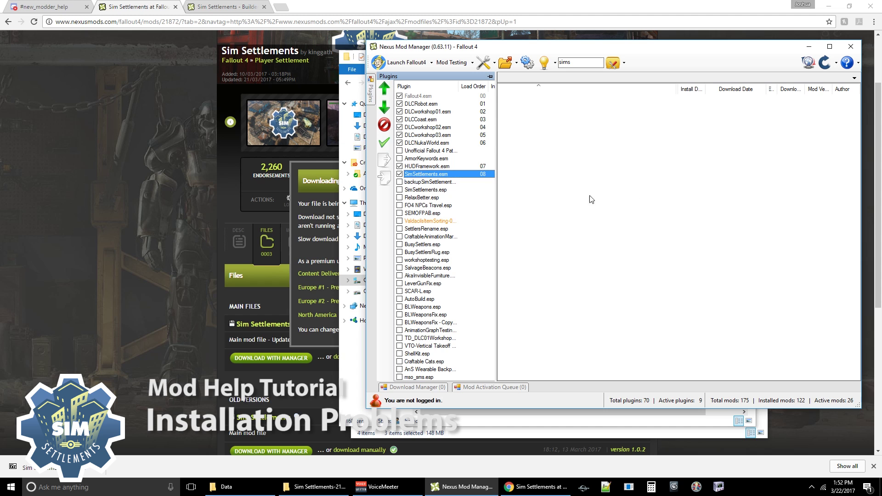
left_click(319, 486)
left_click(225, 486)
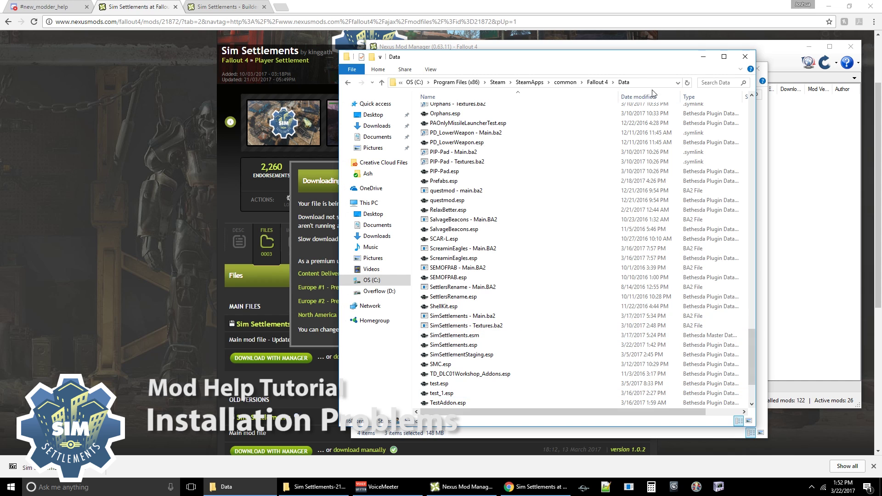
left_click(464, 48)
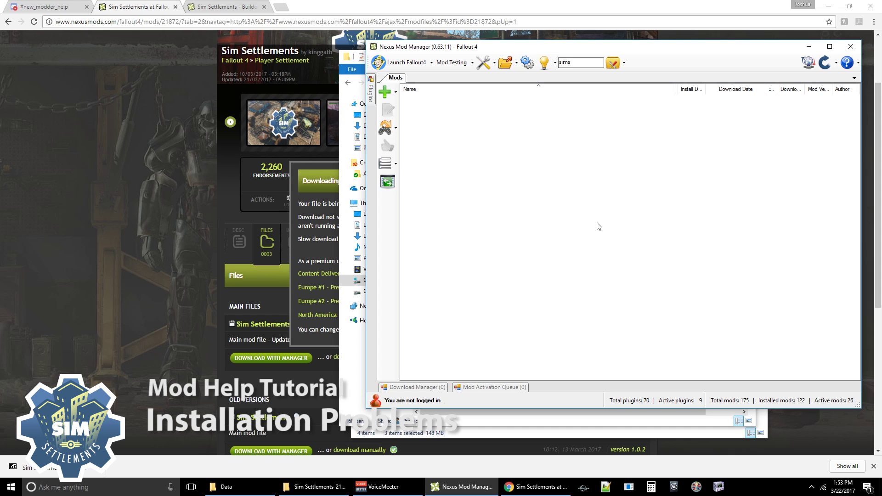
Disable SimSettlements.esm (8 active plugins) and launch Fallout 4 from the mod manager.
mouse_move(370, 95)
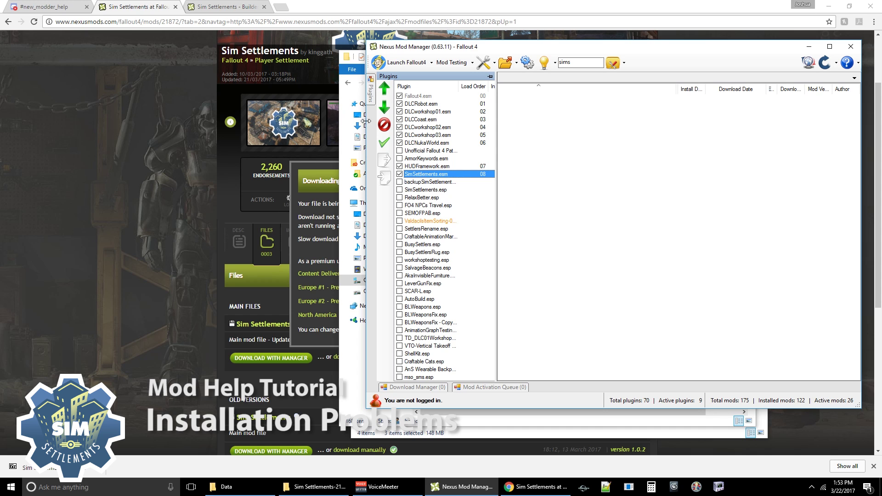
left_click(399, 175)
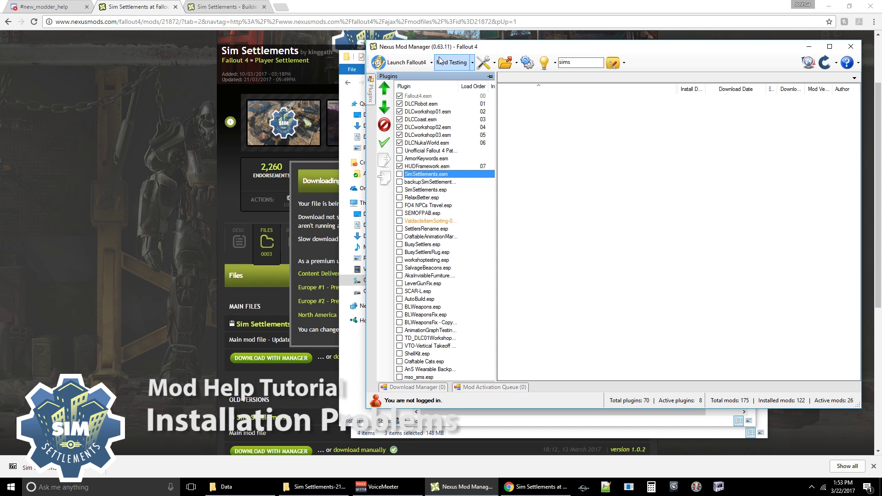
left_click(401, 62)
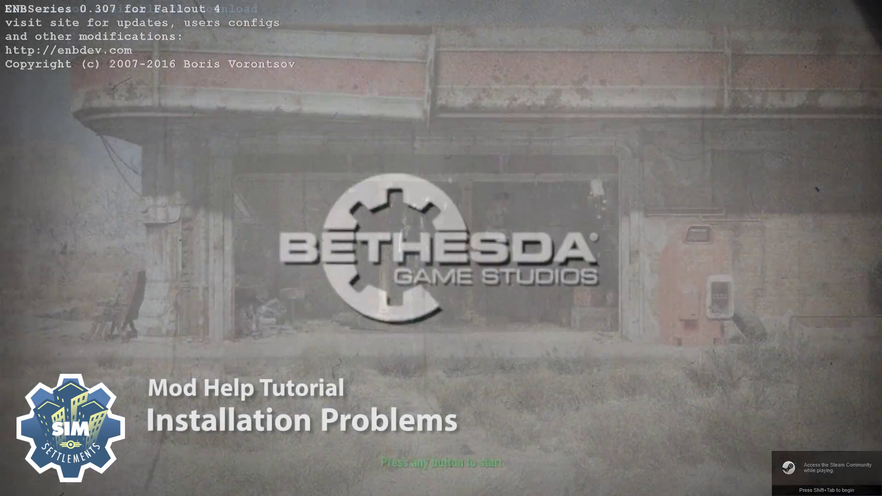
In Fallout 4's MODS menu, check the Load Order and confirm SimSettlements.esm is disabled.
key("Down")
key("Down")
key("Down")
key("Down")
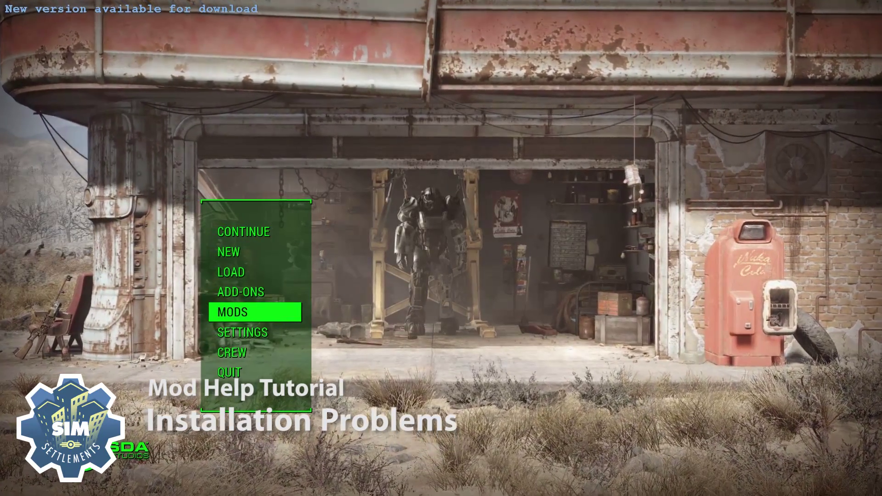
key("Return")
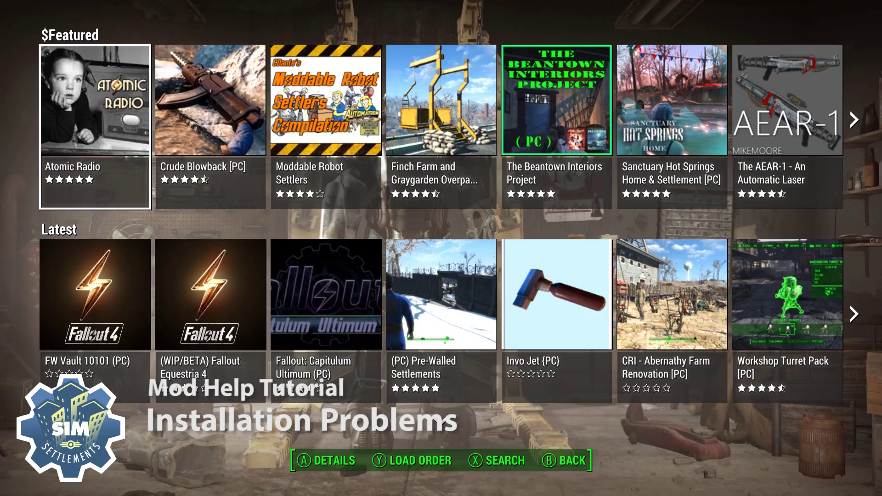
key("Down")
key("Down")
key("Down")
key("Down")
key("Down")
key("Down")
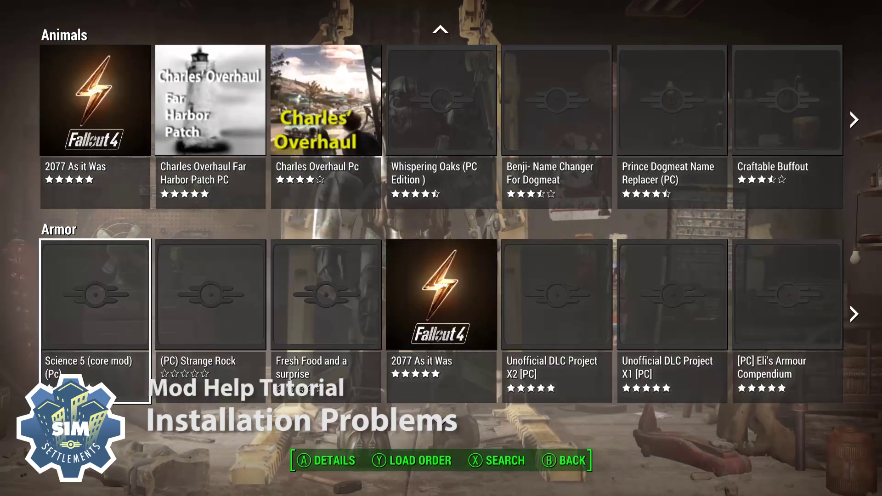
key("Down")
key("Down")
key("Down")
key("Down")
key("Down")
key("Down")
key("Down")
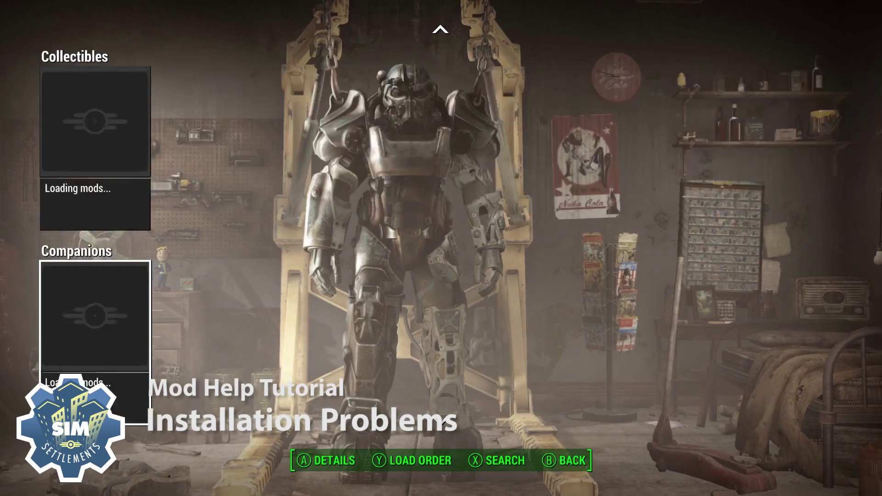
key("Down")
key("Down")
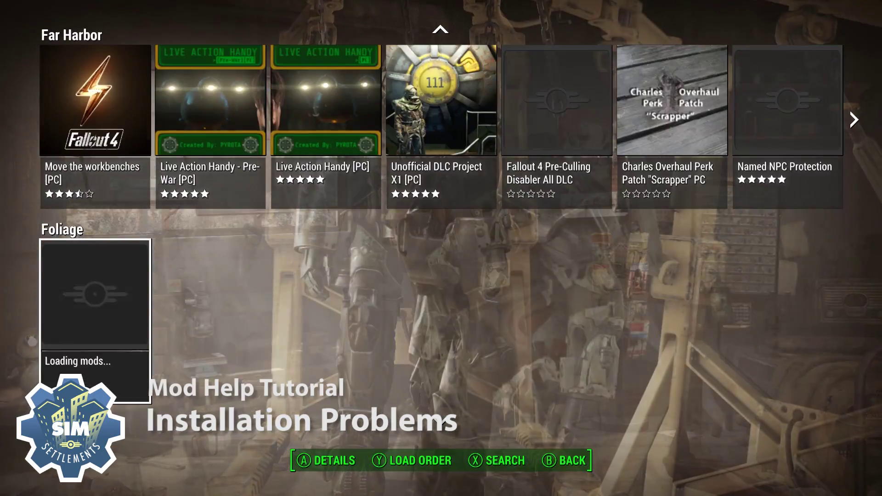
key("t")
key("Down")
key("Down")
key("Down")
key("Down")
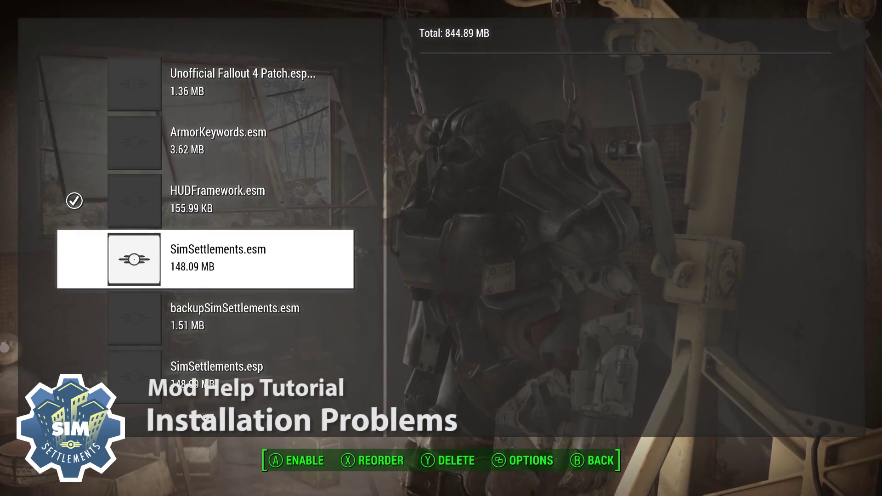
key("Up")
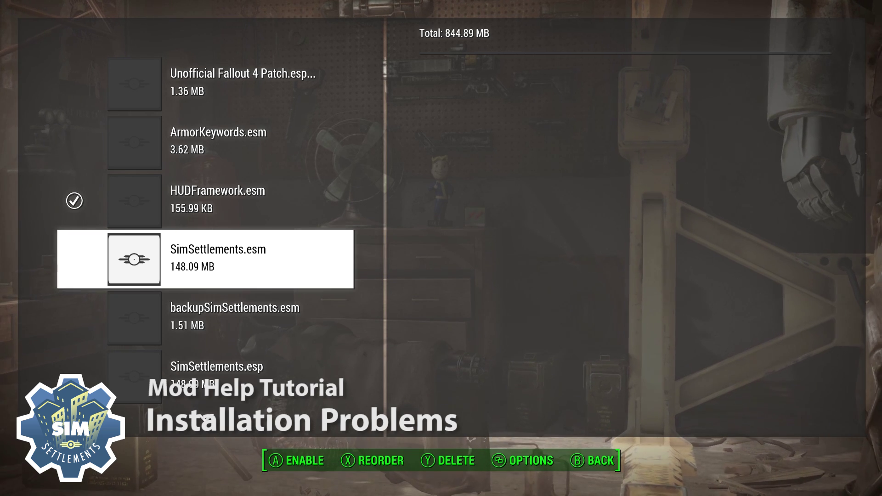
left_click(206, 201)
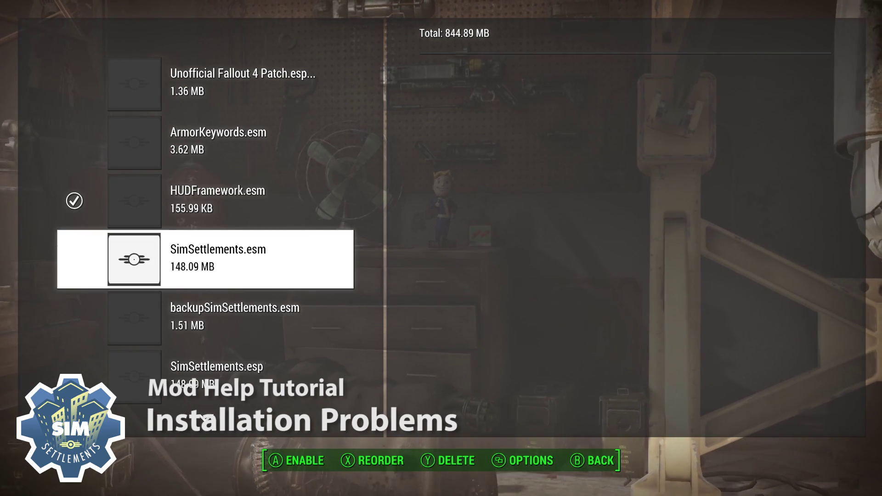
key("Up")
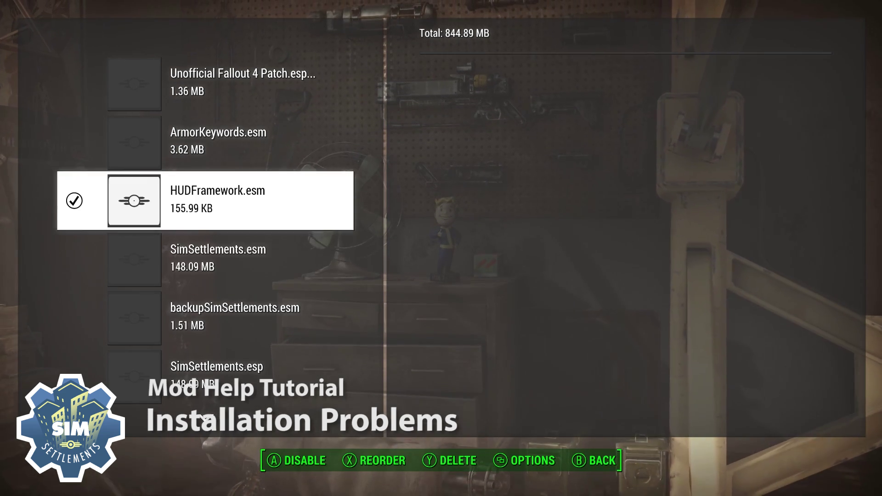
key("Down")
key("Tab")
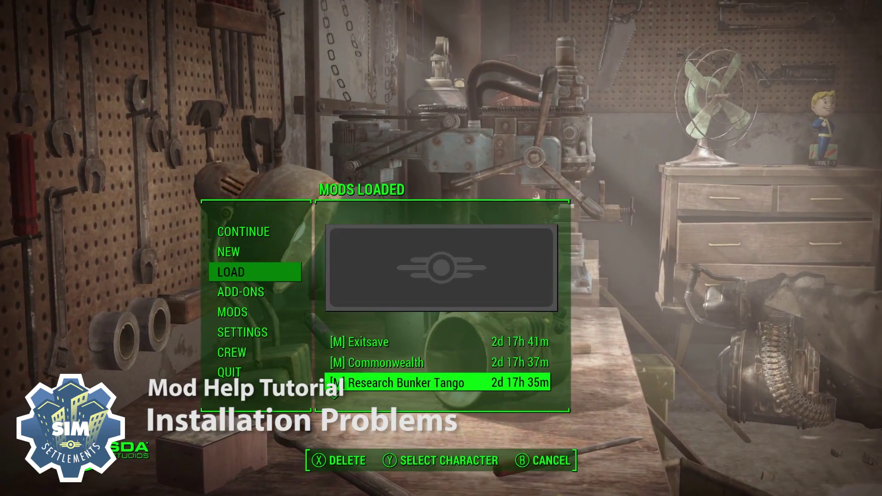
Load Exitsave despite missing content, make a new save, and quit to the main menu.
key("Up")
key("Up")
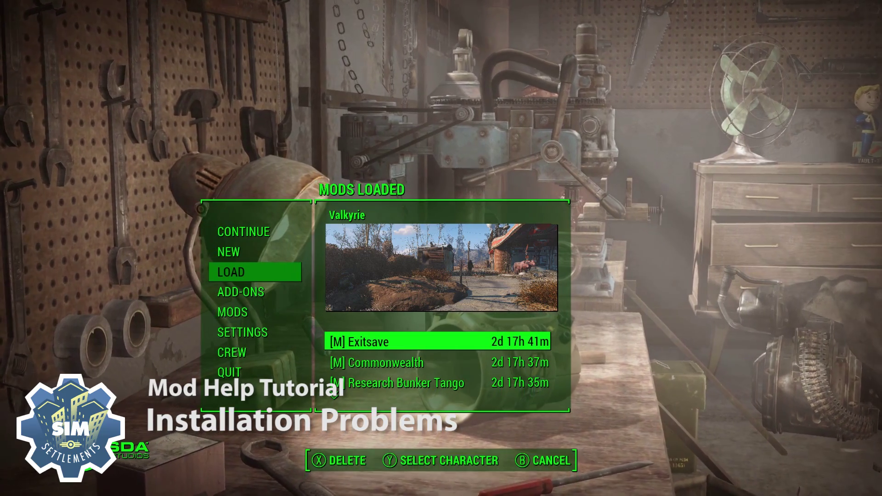
key("Return")
key("Return")
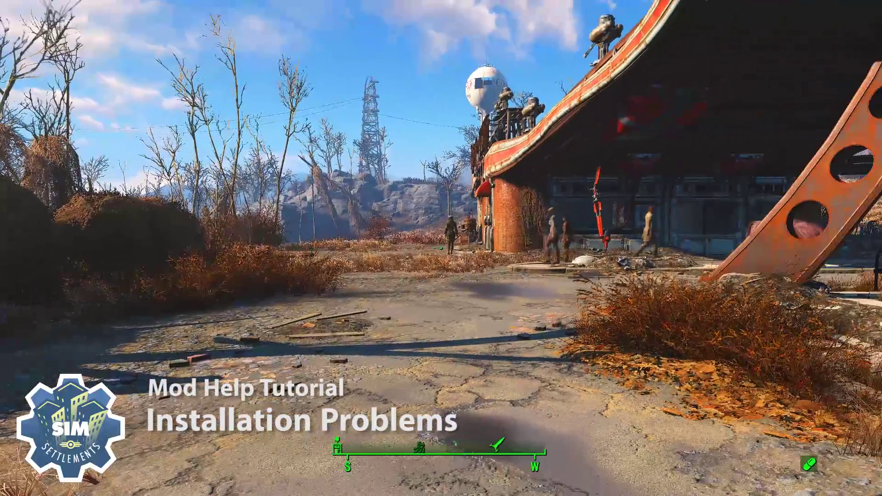
key("Escape")
key("Down")
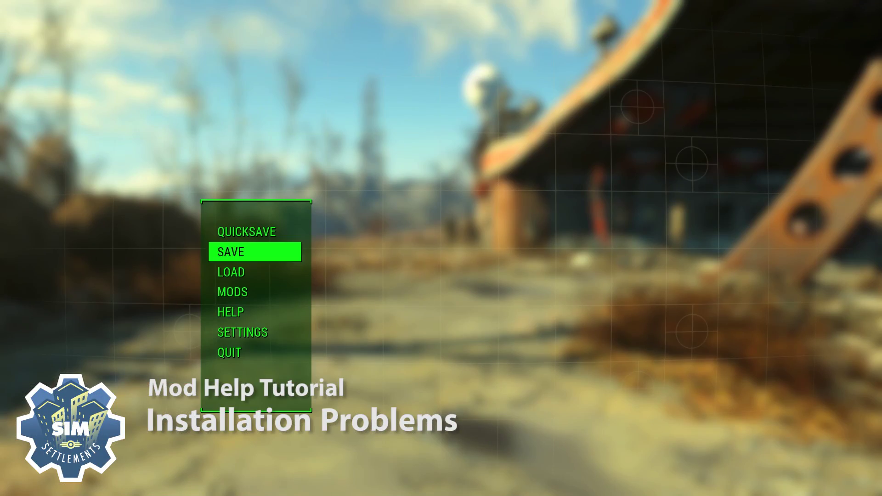
key("Return")
key("Return")
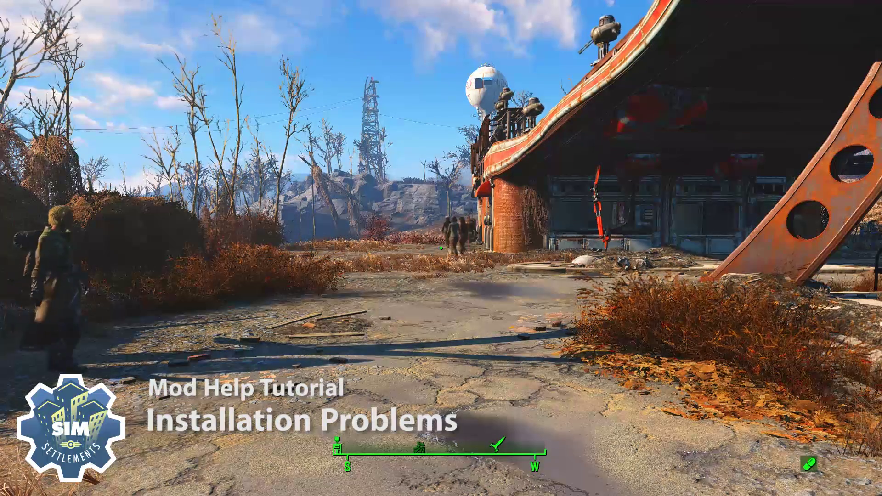
key("Escape")
key("Return")
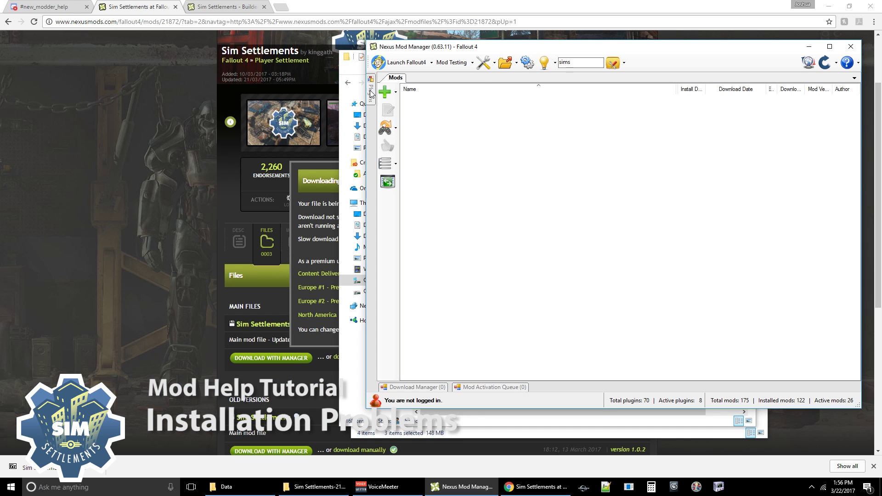
Tick SimSettlements.esm in the plugin list so it loads at position 08, making 9 active plugins.
mouse_move(372, 94)
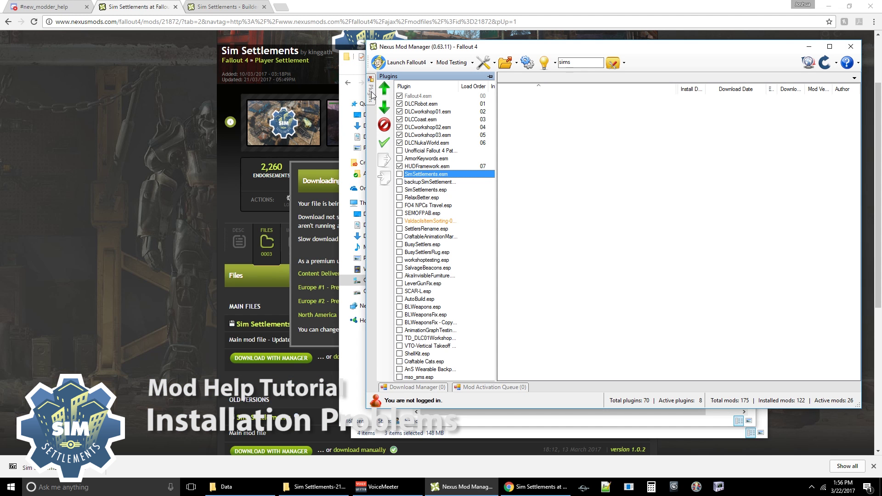
left_click(399, 174)
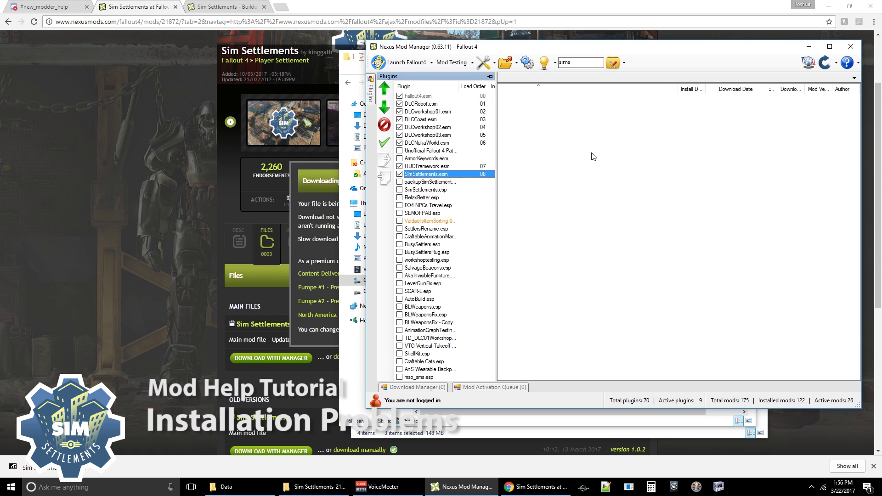